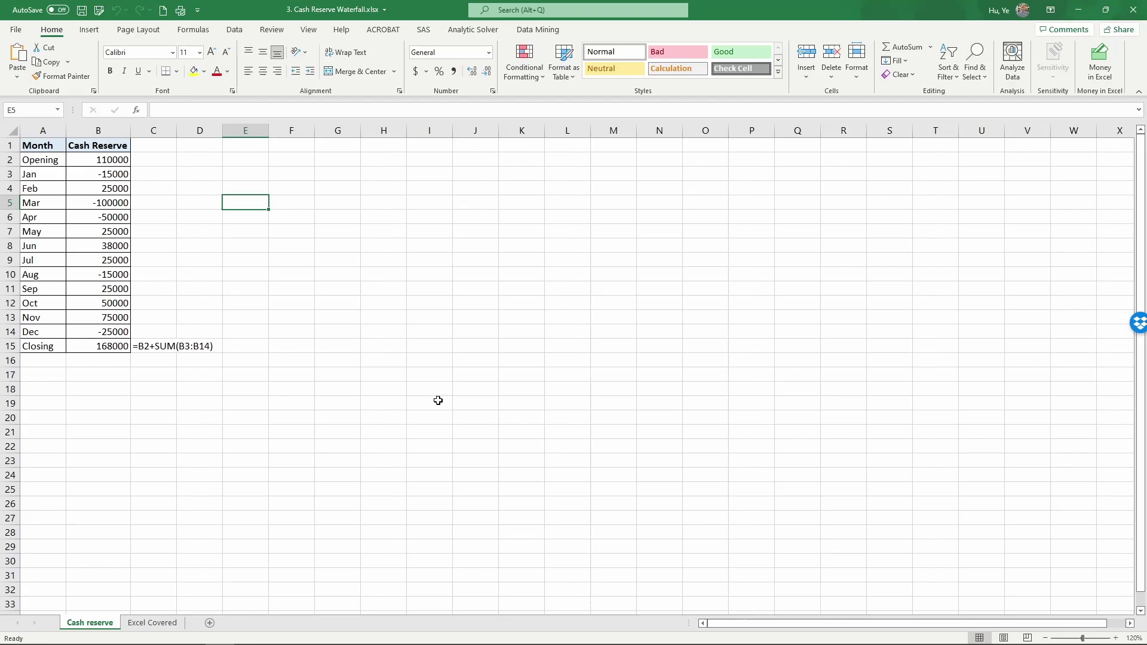
Step: Review the month labels and values from Opening 110000 through March's -100000
click(55, 148)
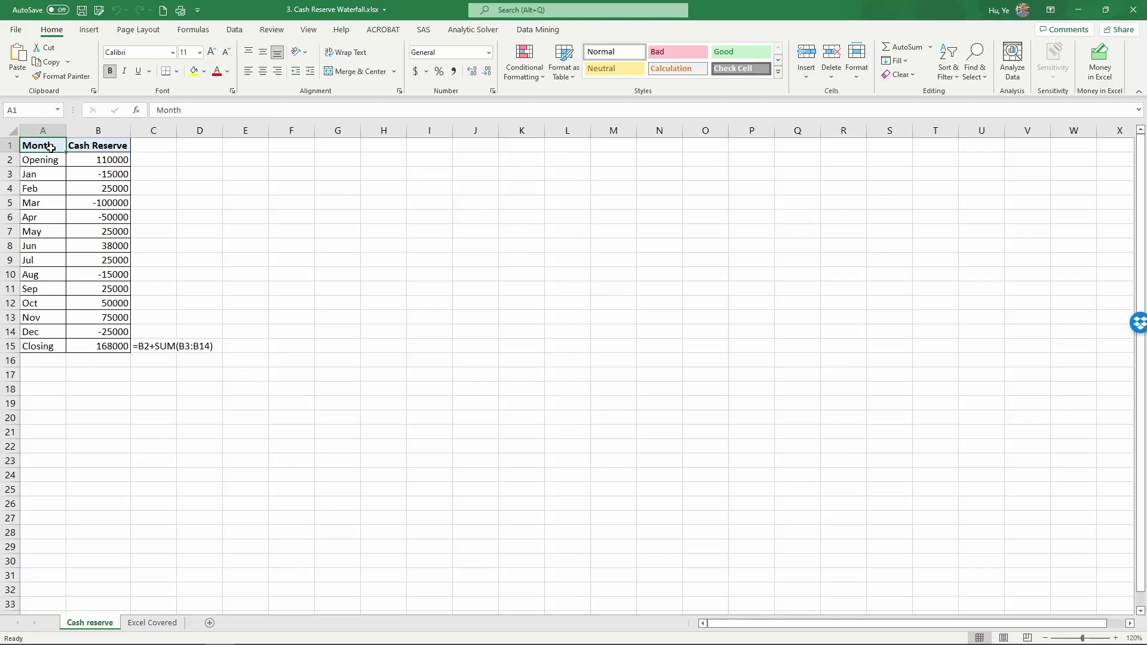
click(3, 160)
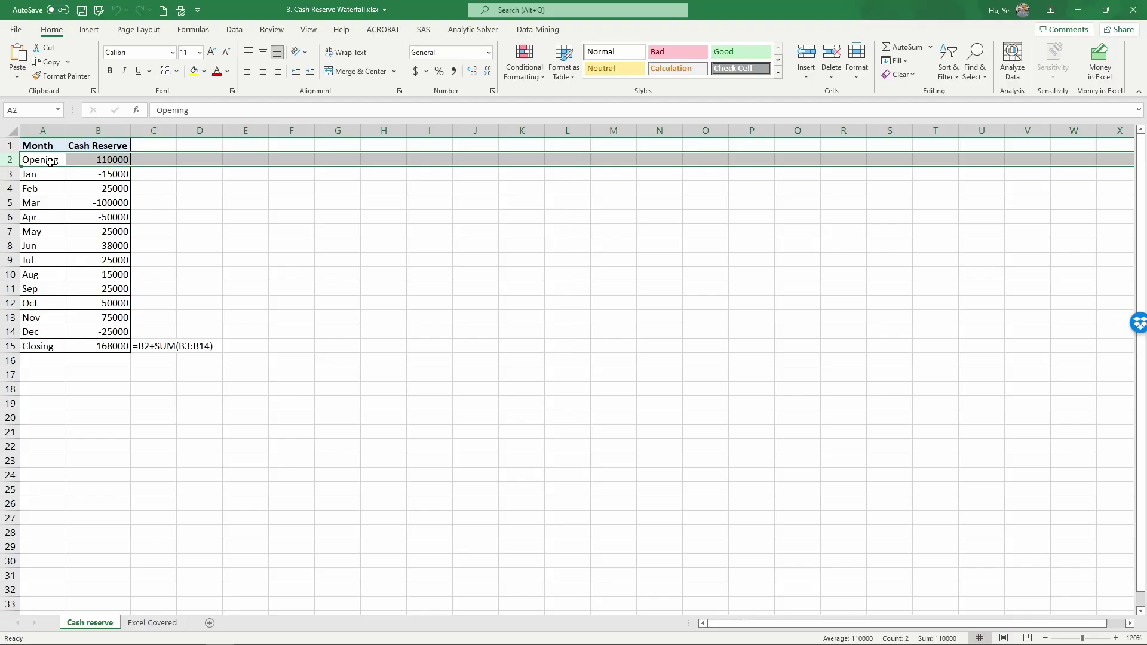
click(107, 161)
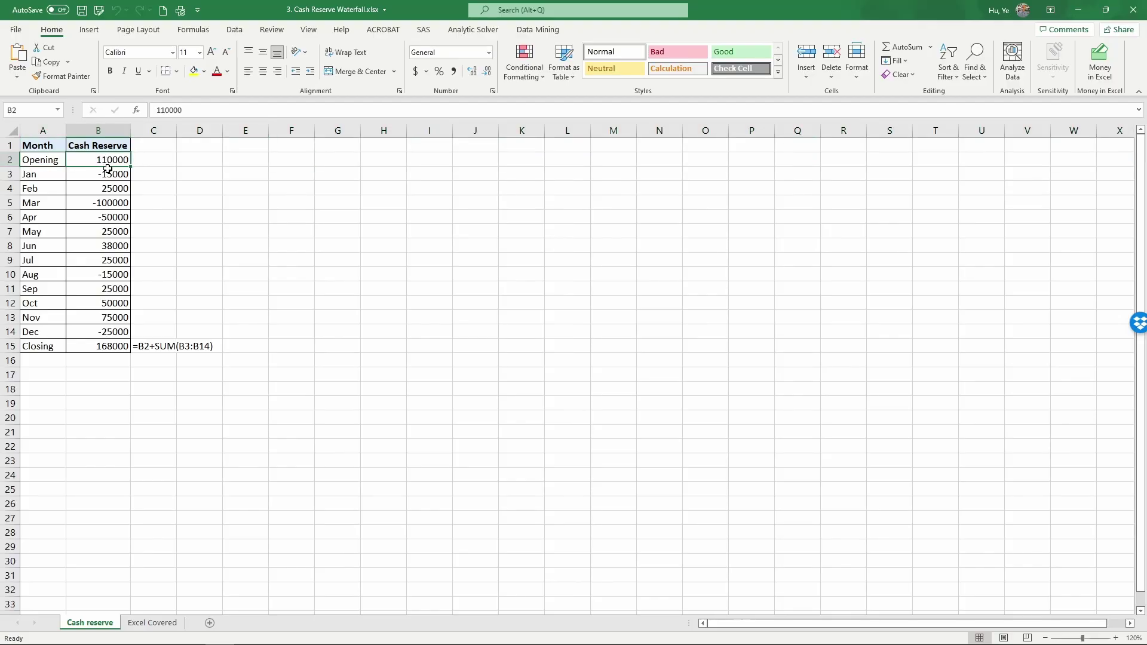
click(39, 177)
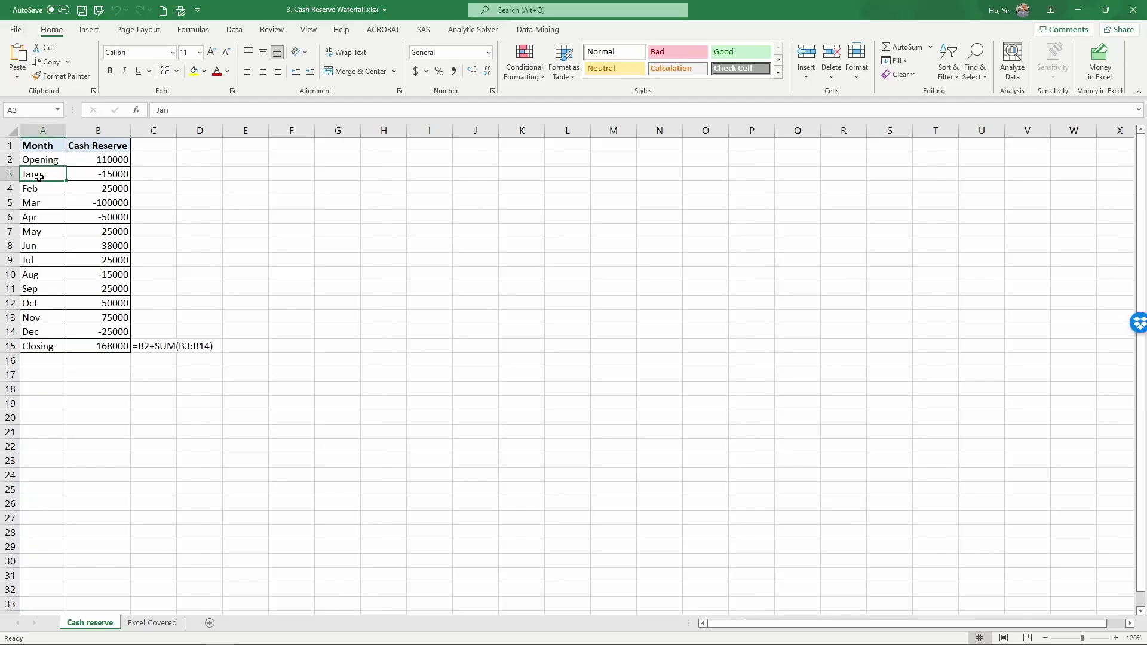
click(81, 175)
drag(46, 192, 80, 192)
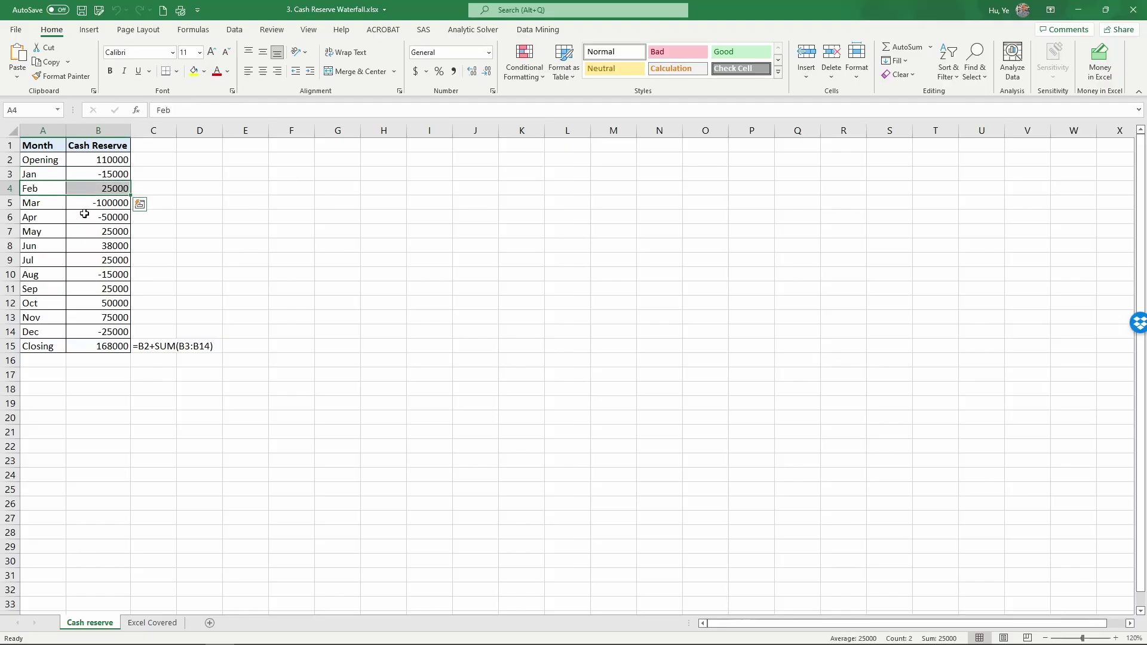
click(78, 204)
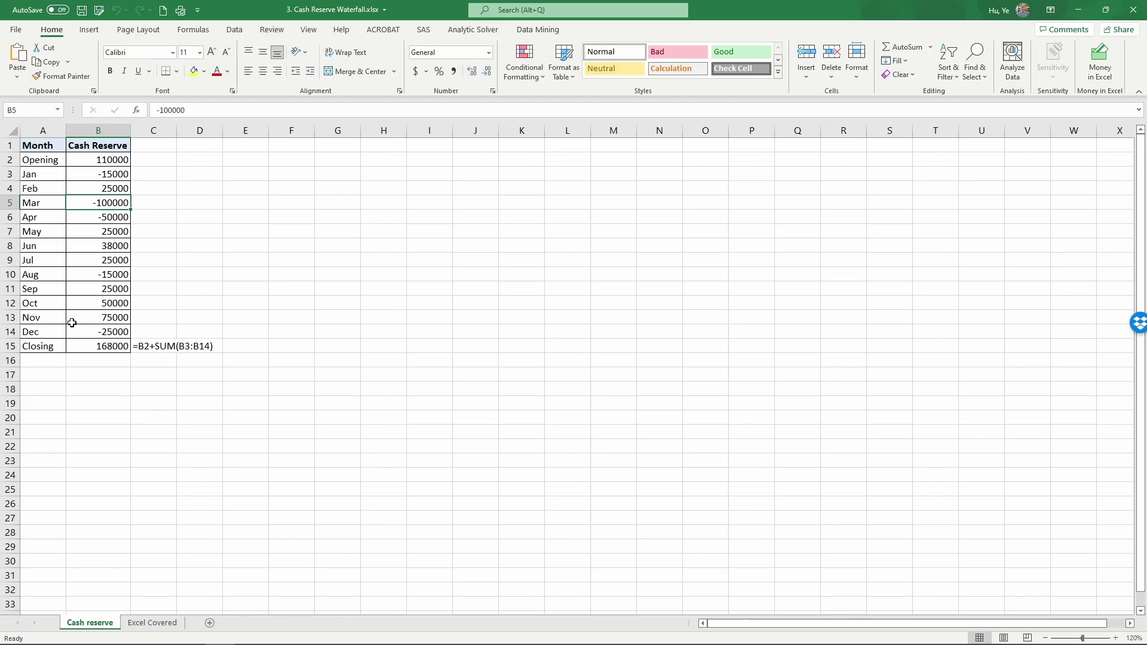
Step: Check the Closing balance formula's referenced cells without changing it
click(33, 332)
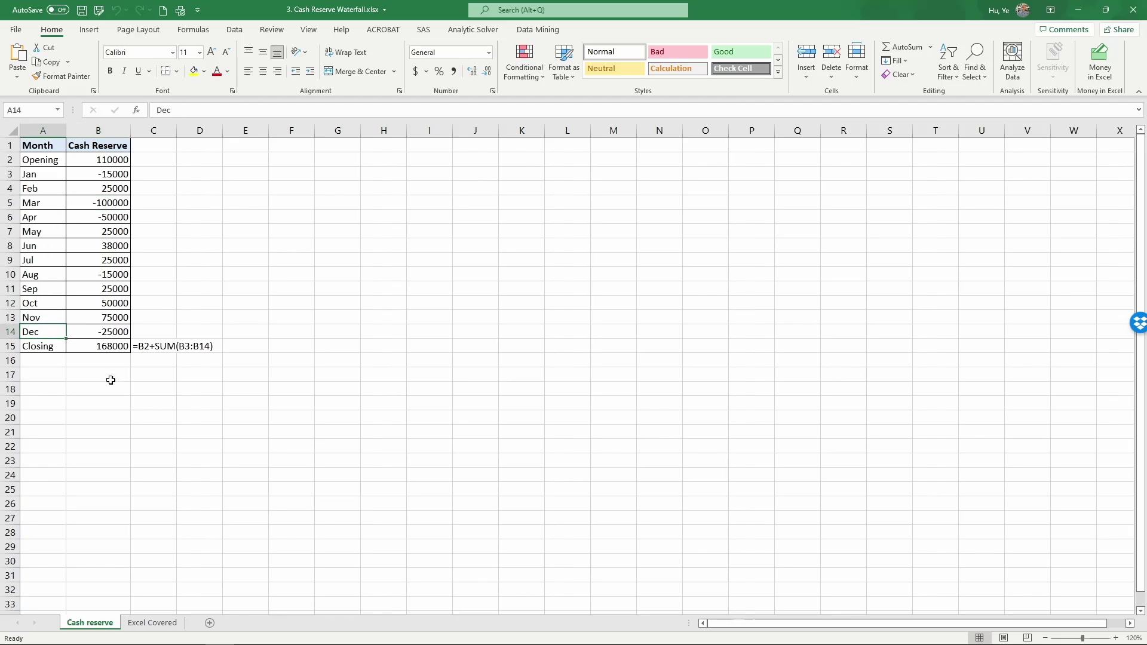
click(40, 347)
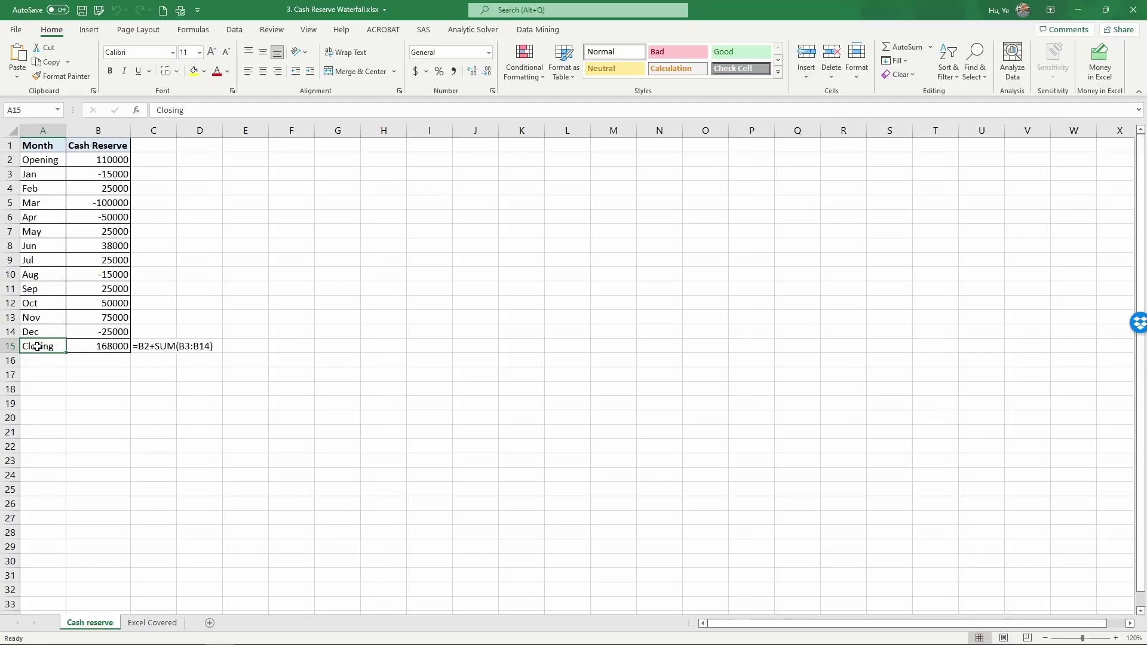
click(85, 348)
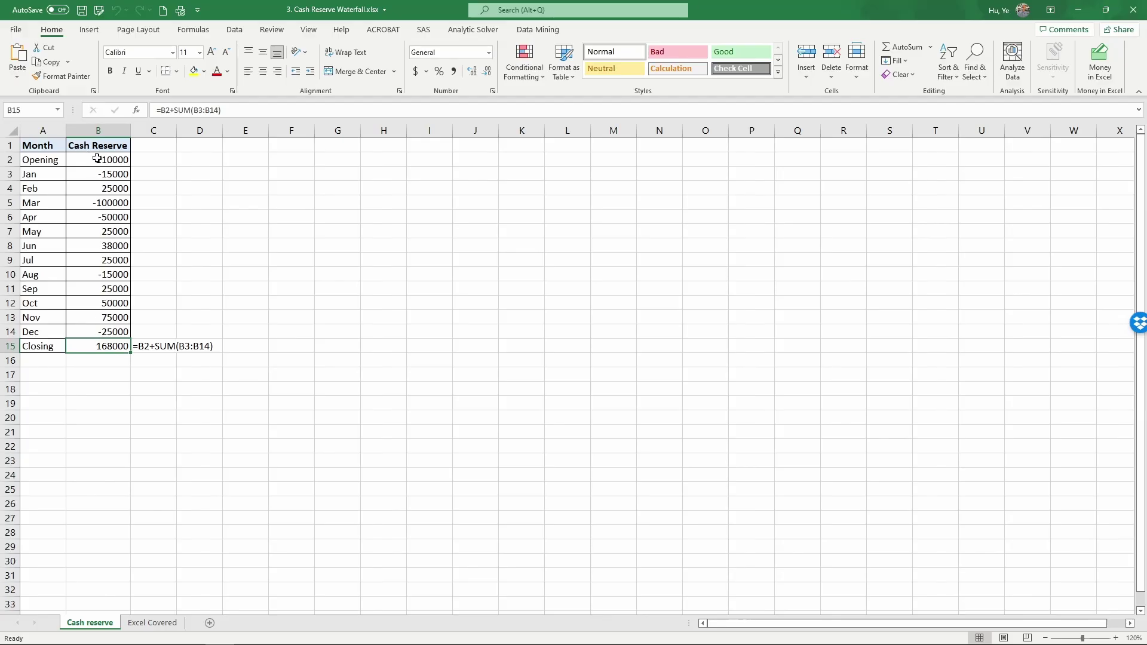
key(F2)
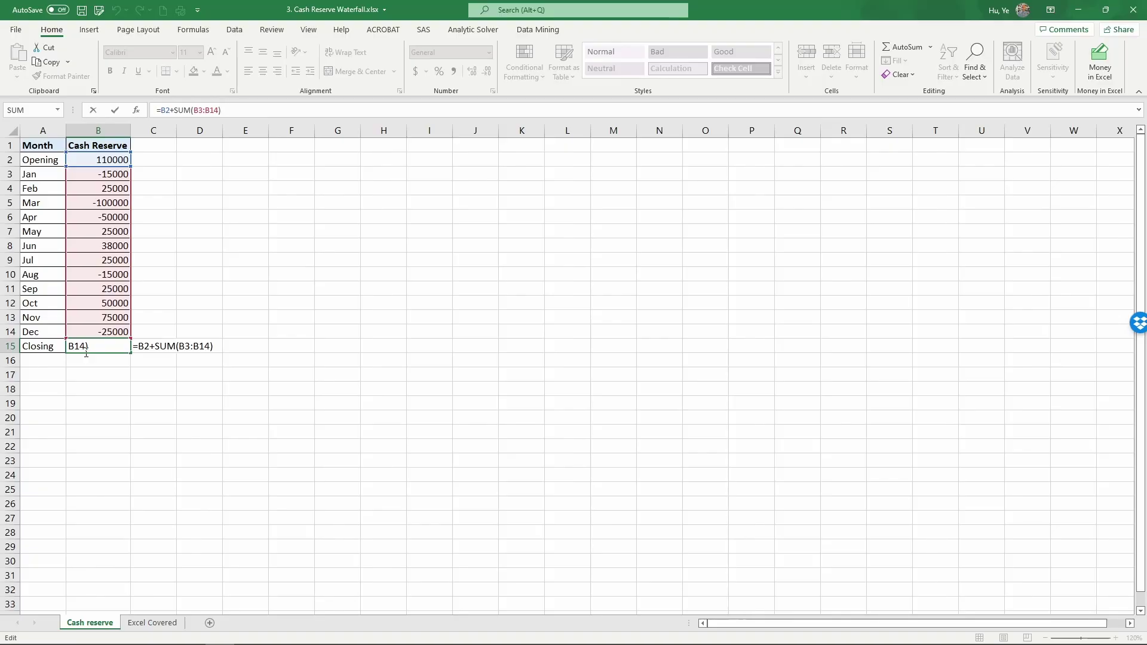
key(ctrl+Return)
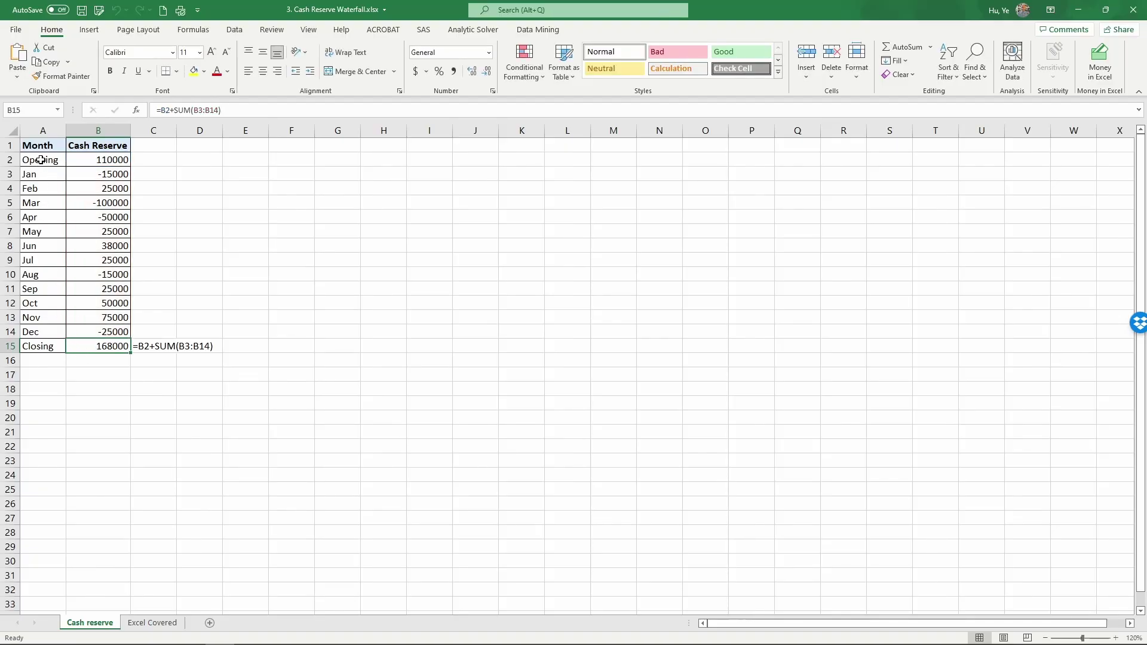
Step: Insert a Waterfall chart from the range A2:B15
drag(41, 160, 105, 343)
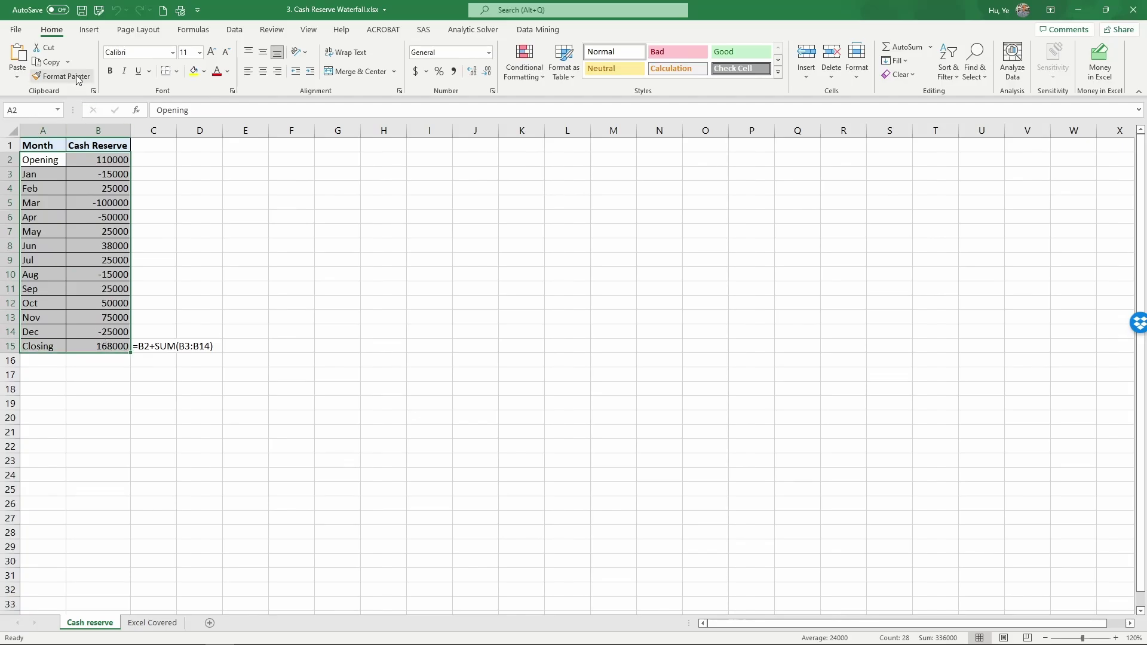
click(88, 30)
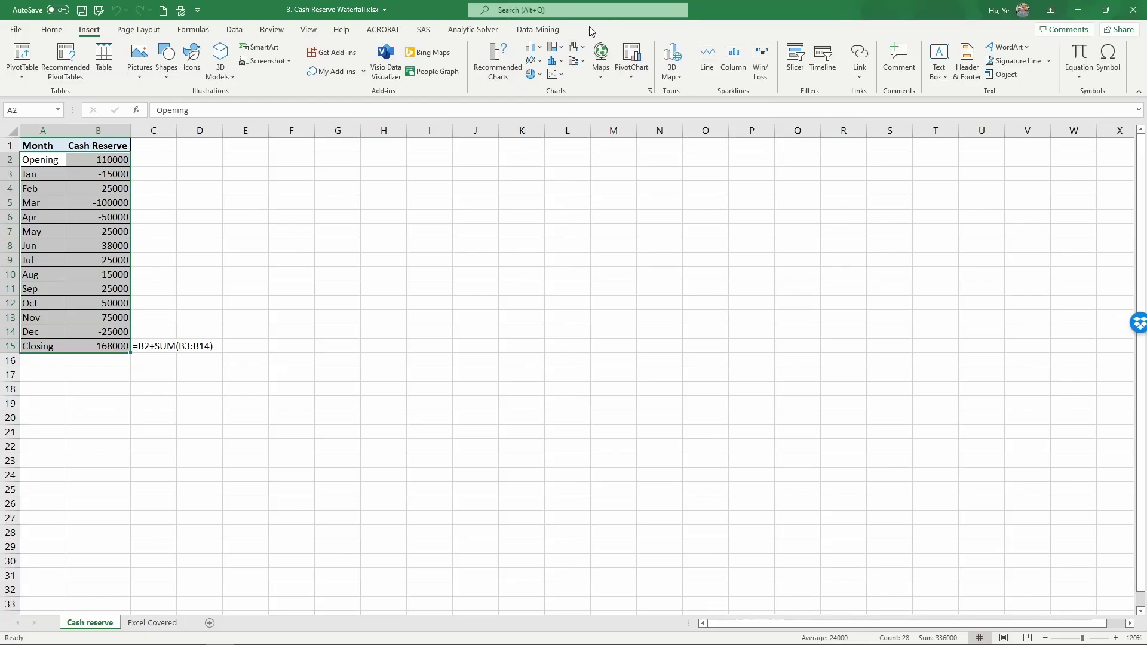
click(570, 48)
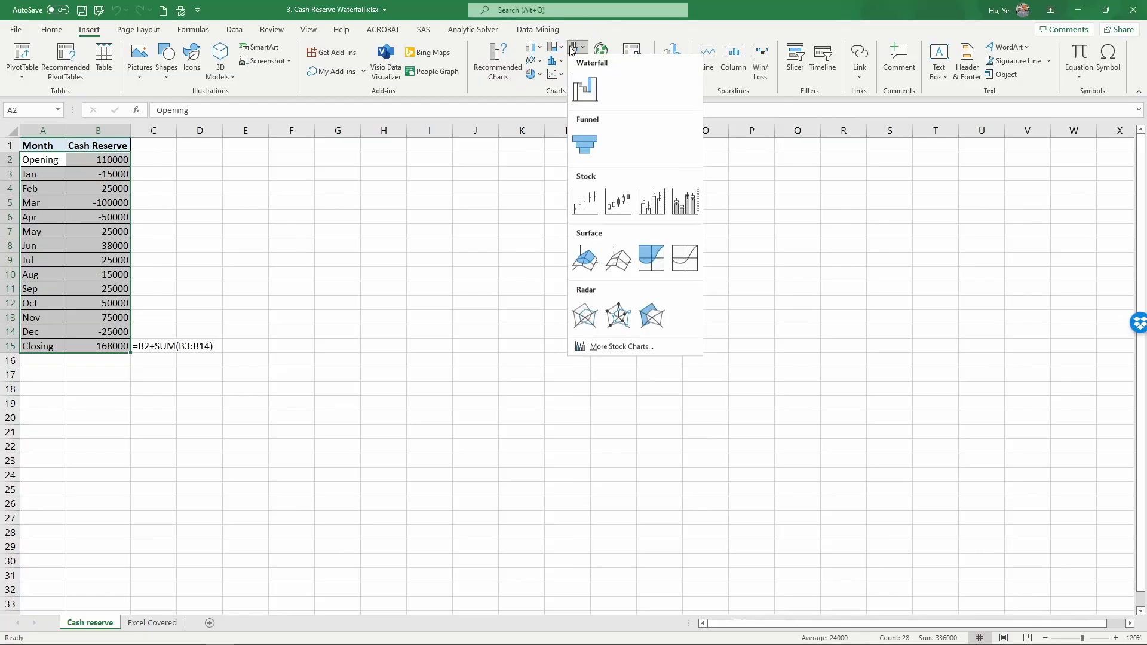
click(584, 90)
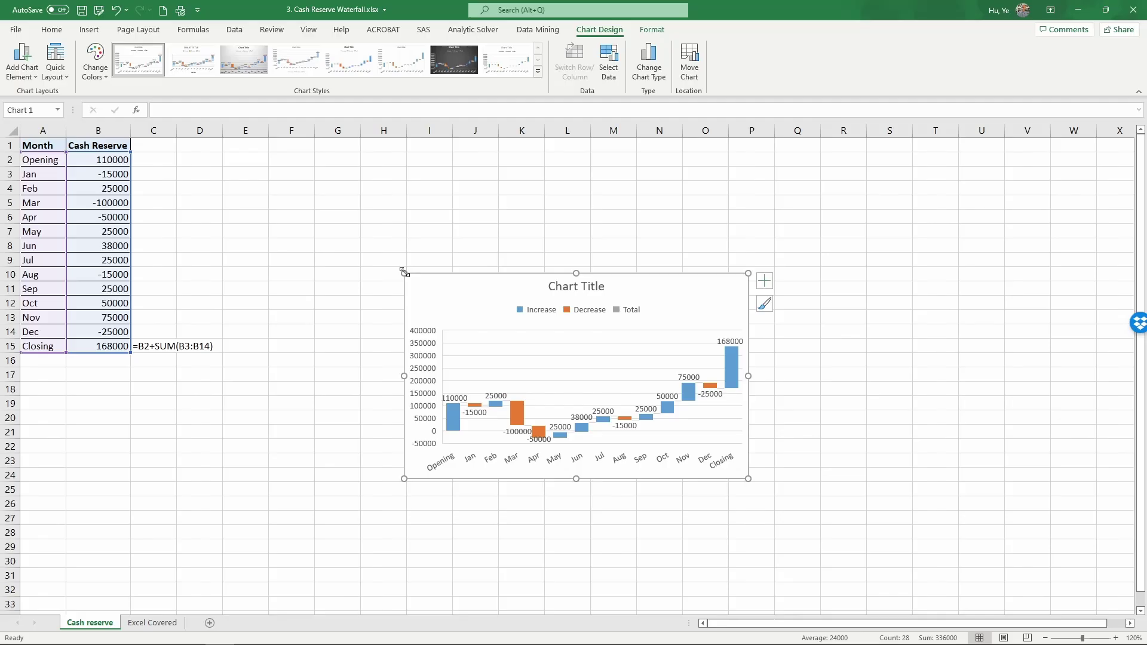
Step: Title the chart 'Cash Reserve', widen it and move it up-left beside columns A–B
drag(405, 272, 307, 186)
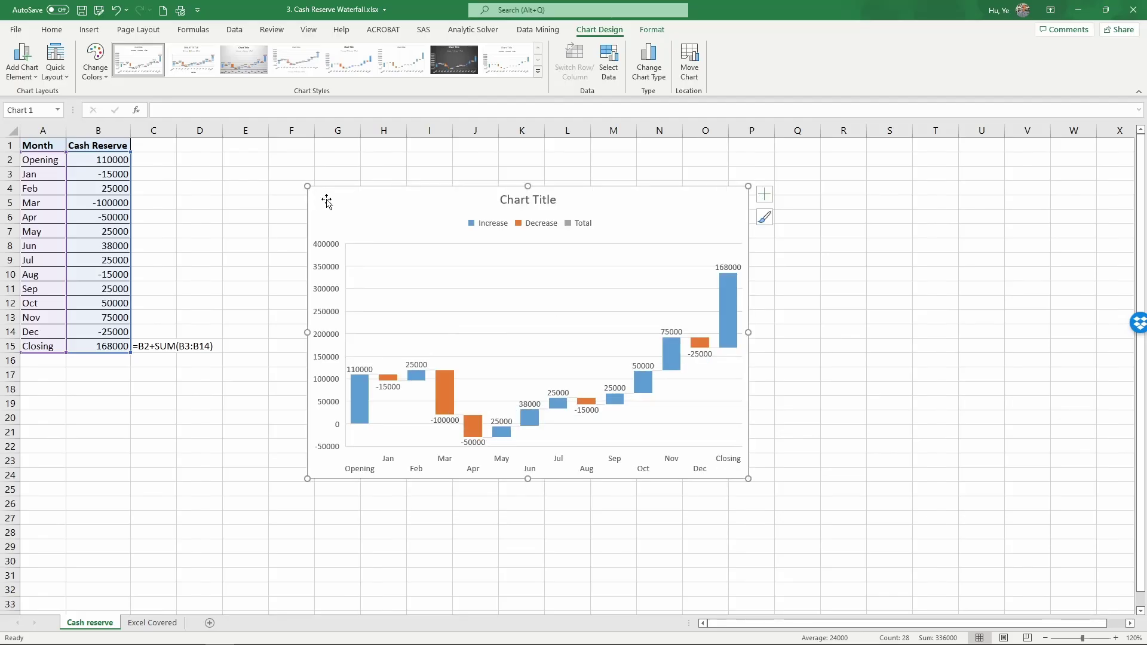
click(515, 204)
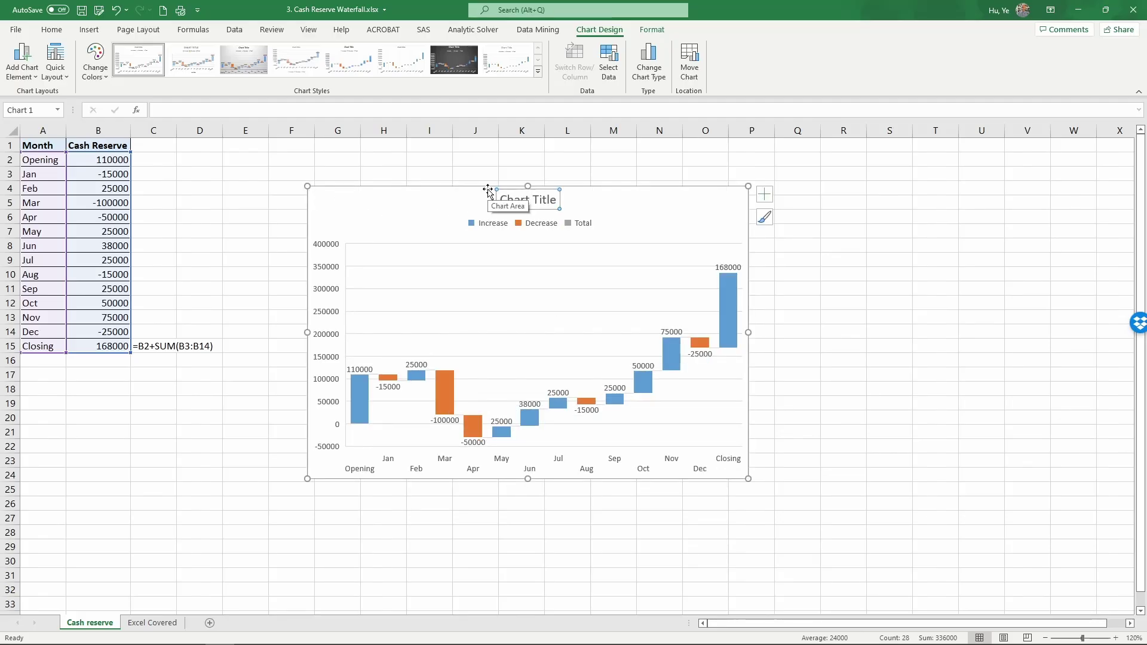
text(Cash R)
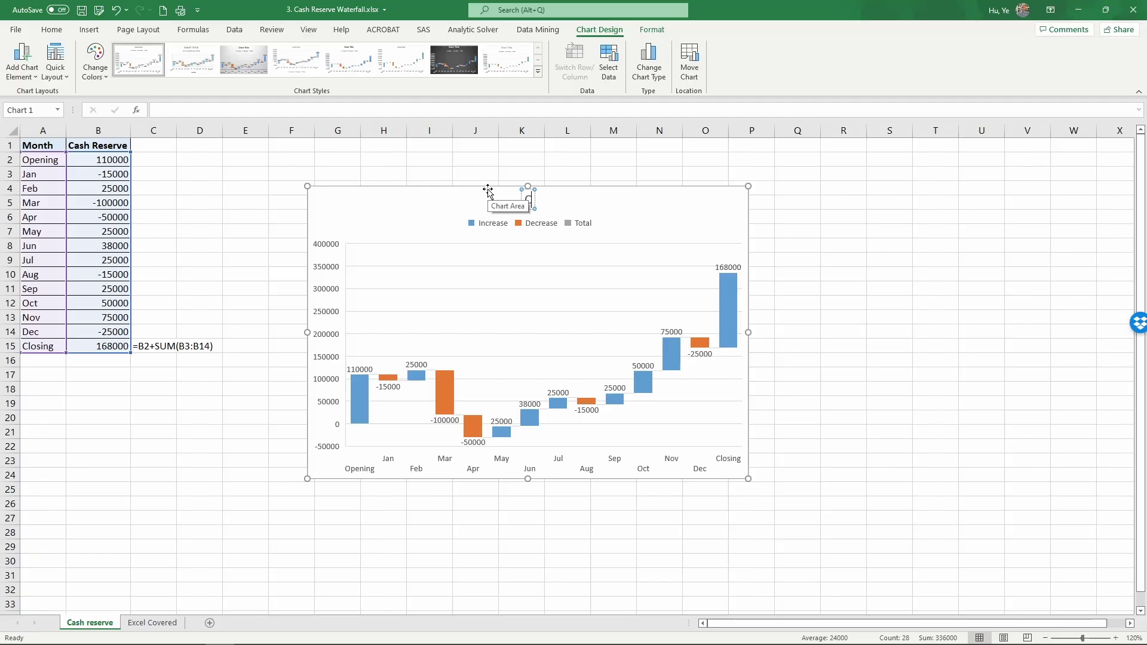
text(eserve)
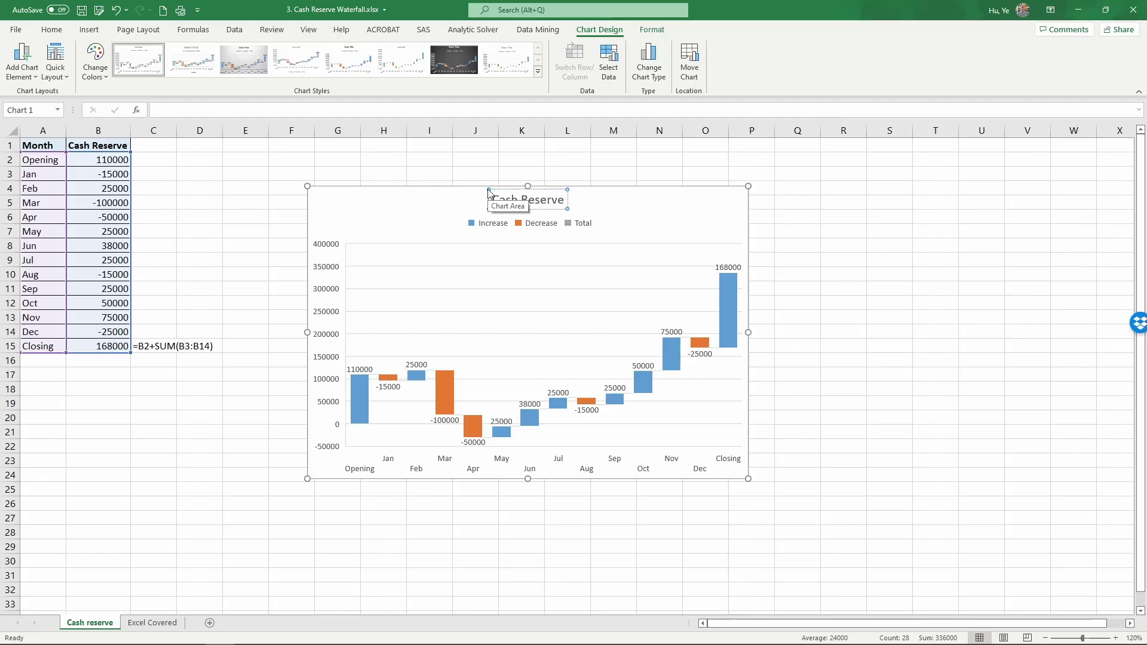
click(442, 204)
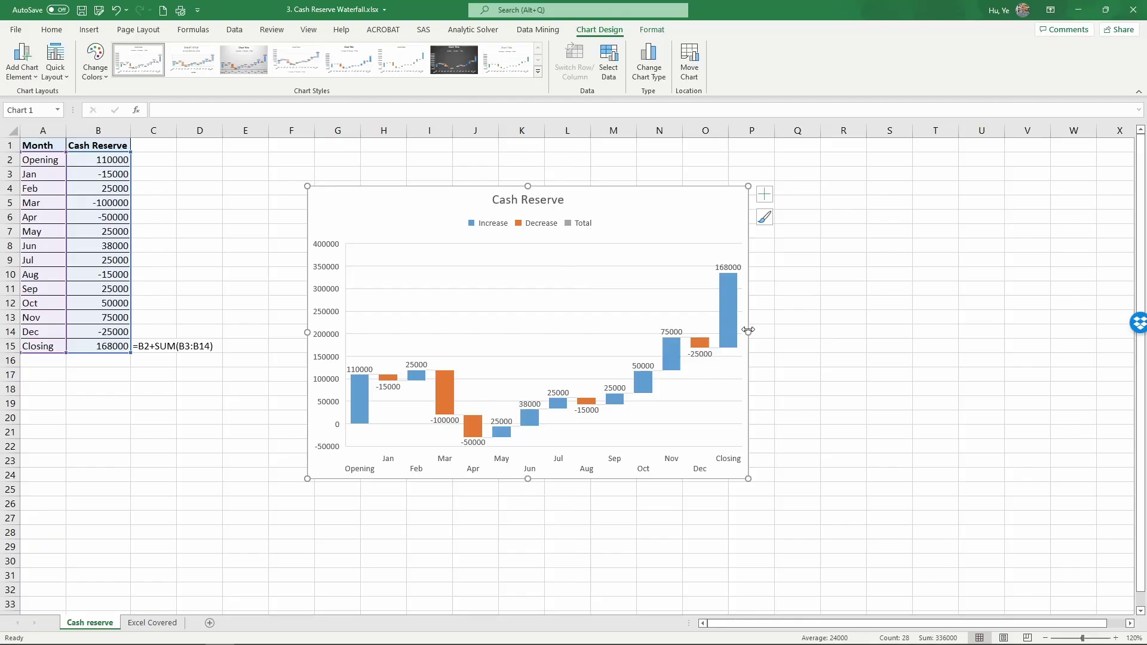
drag(748, 333, 825, 330)
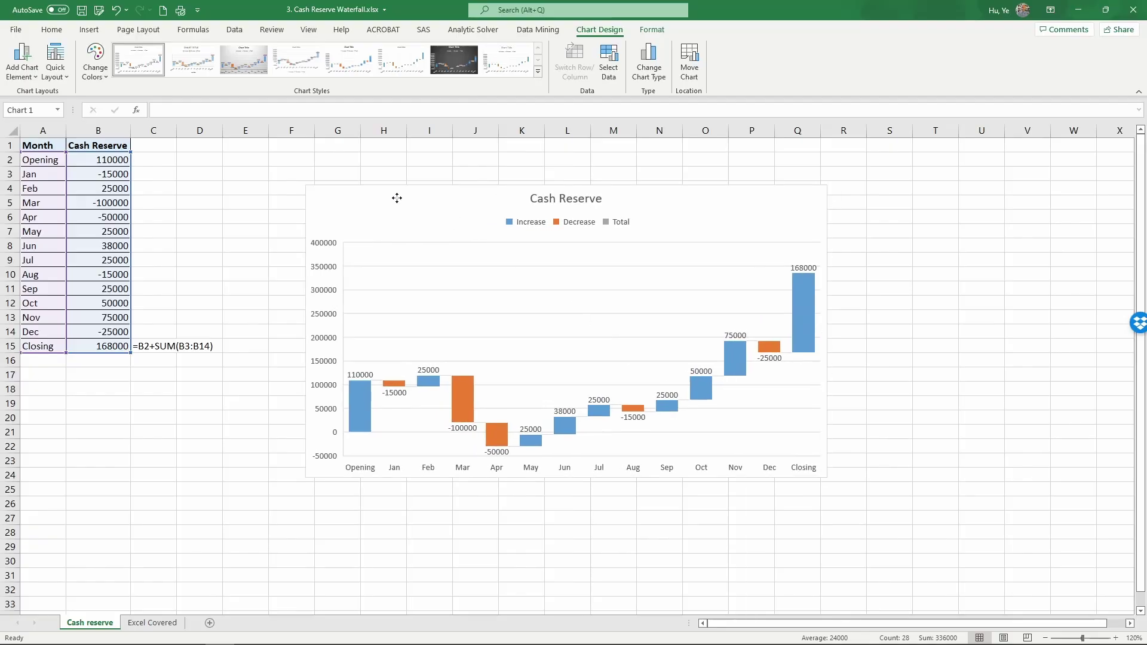
drag(410, 280, 346, 258)
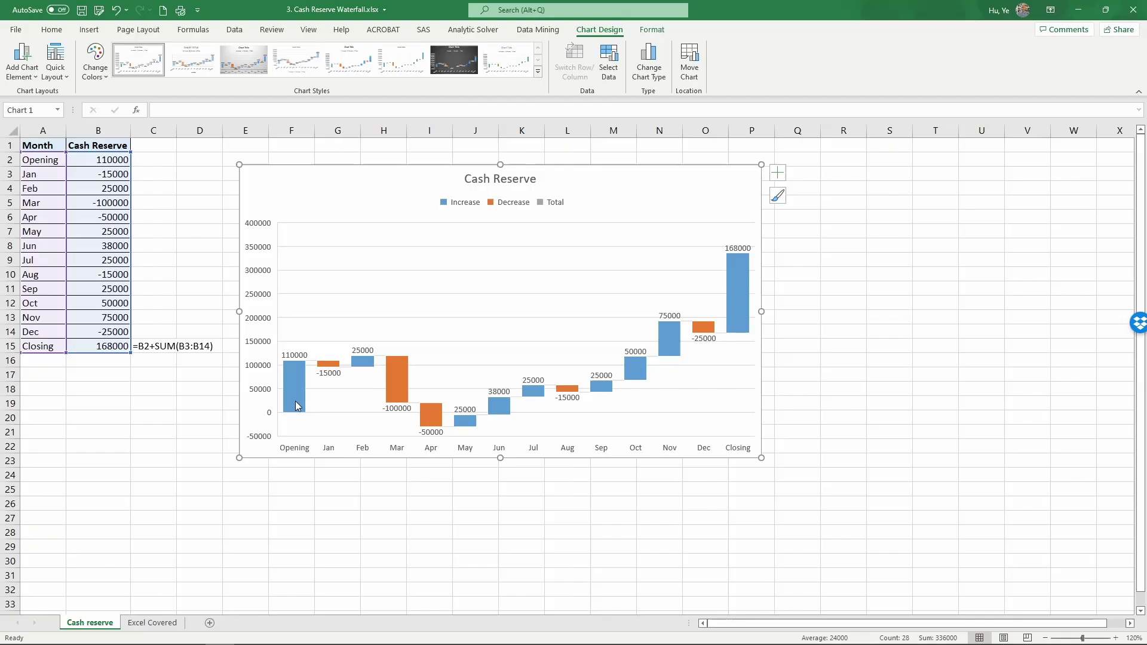
Step: Bring up the Format Data Series settings for the waterfall bars
mouse_move(296, 408)
mouse_move(742, 281)
mouse_move(297, 387)
double_click(382, 209)
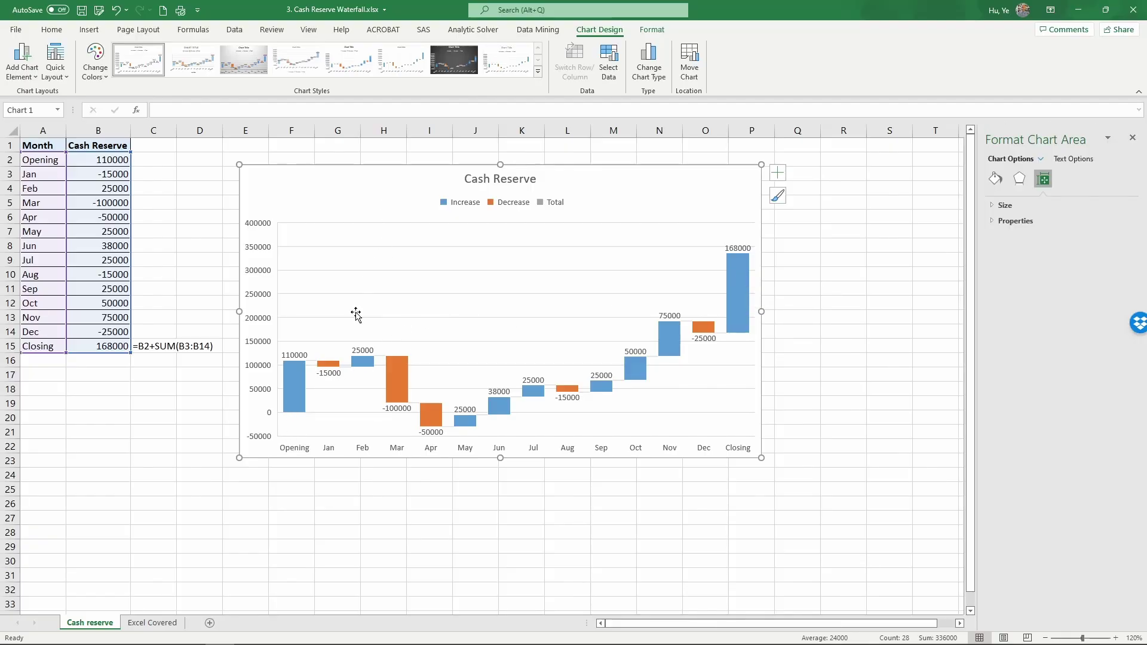
right_click(293, 388)
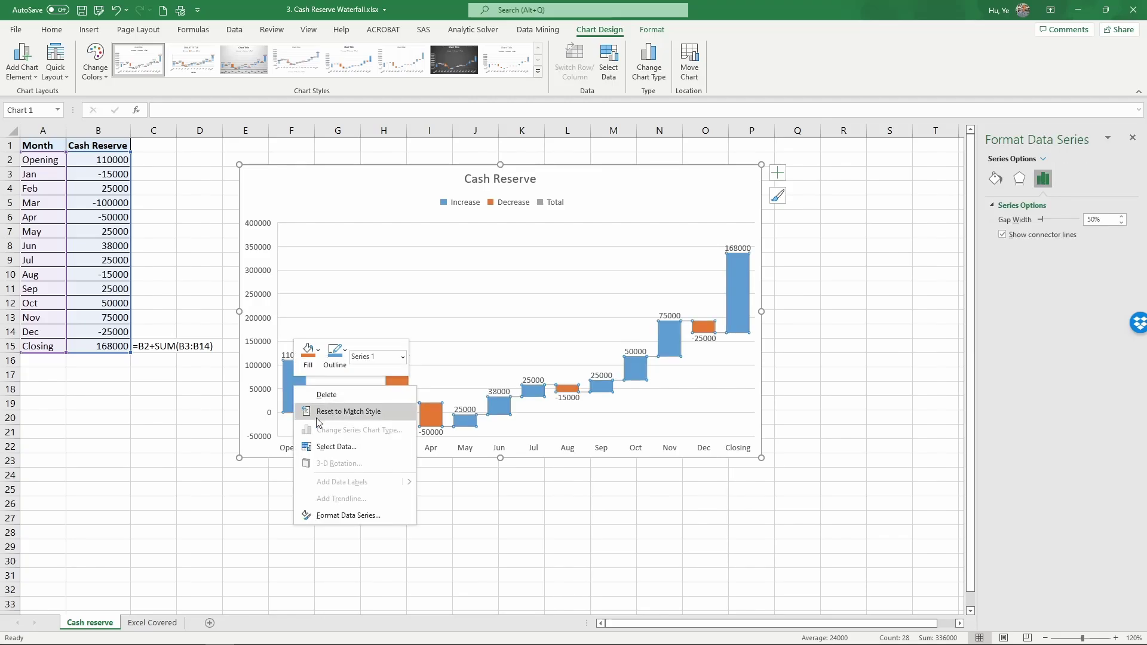
click(361, 514)
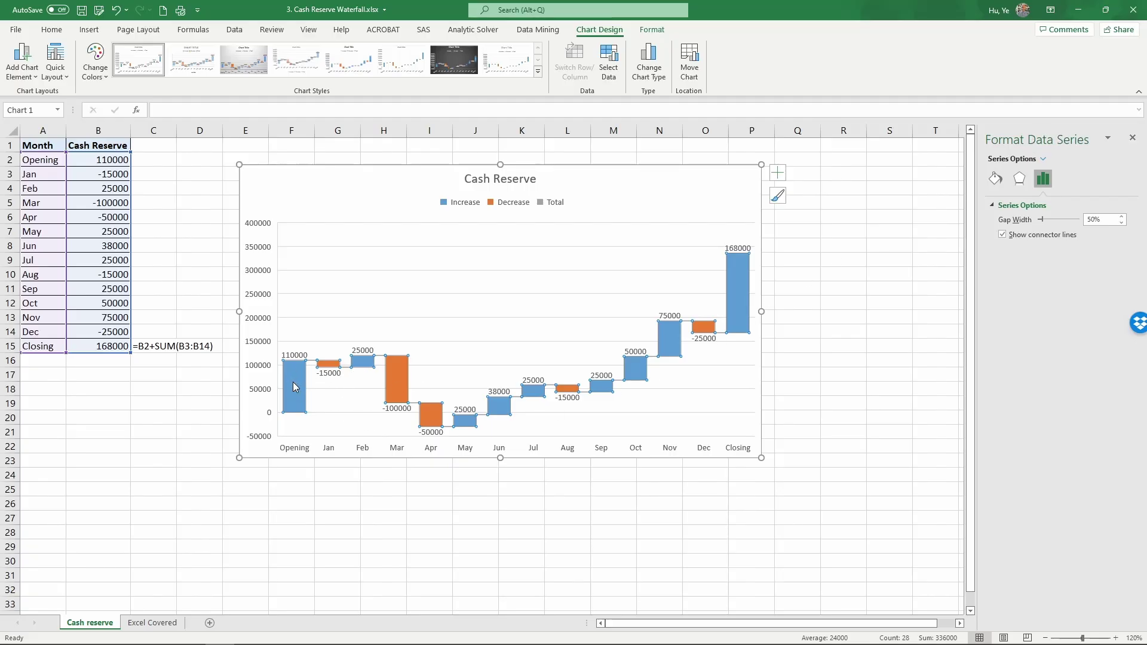
Step: Set the Opening bar alone as a total so it rises grey from zero
mouse_move(292, 384)
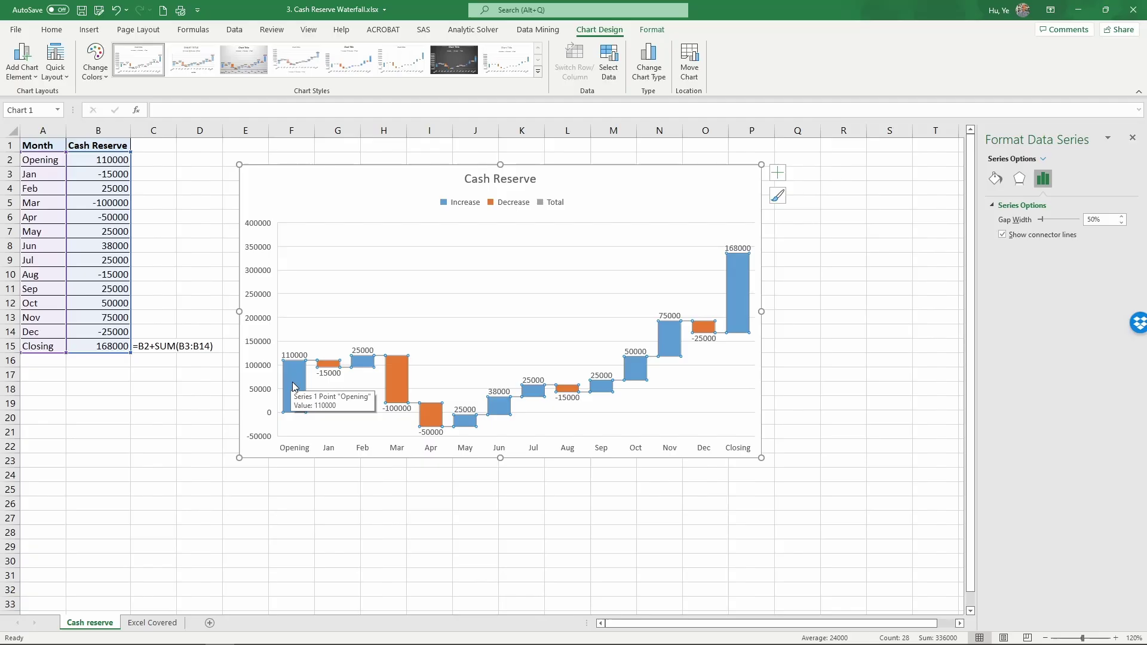
click(293, 385)
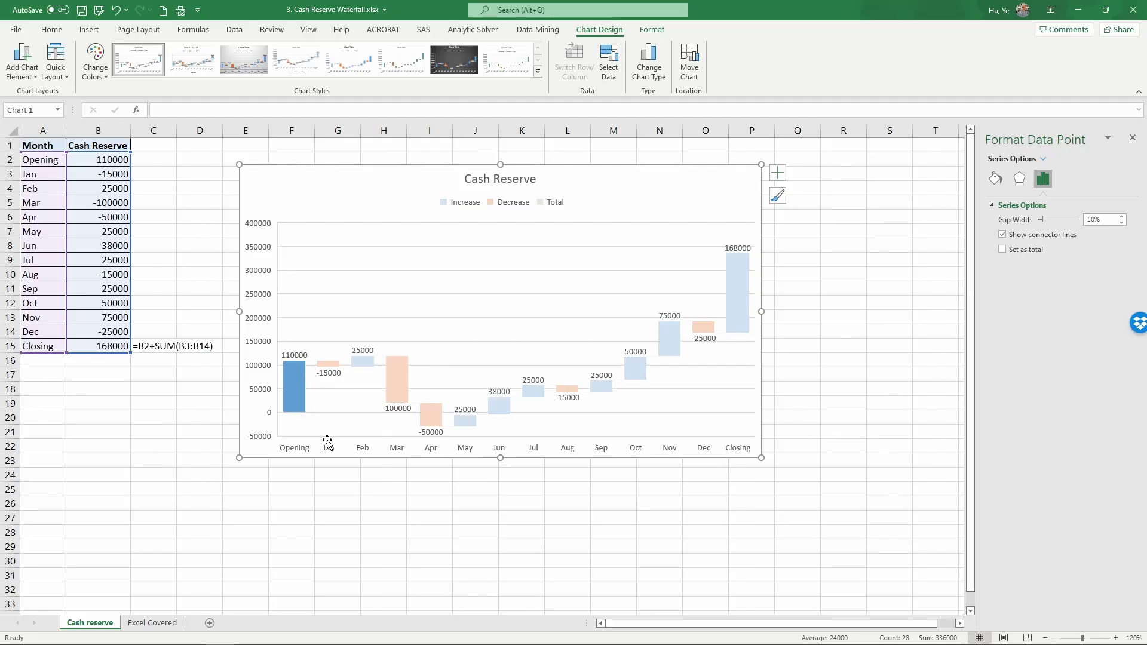
mouse_move(297, 385)
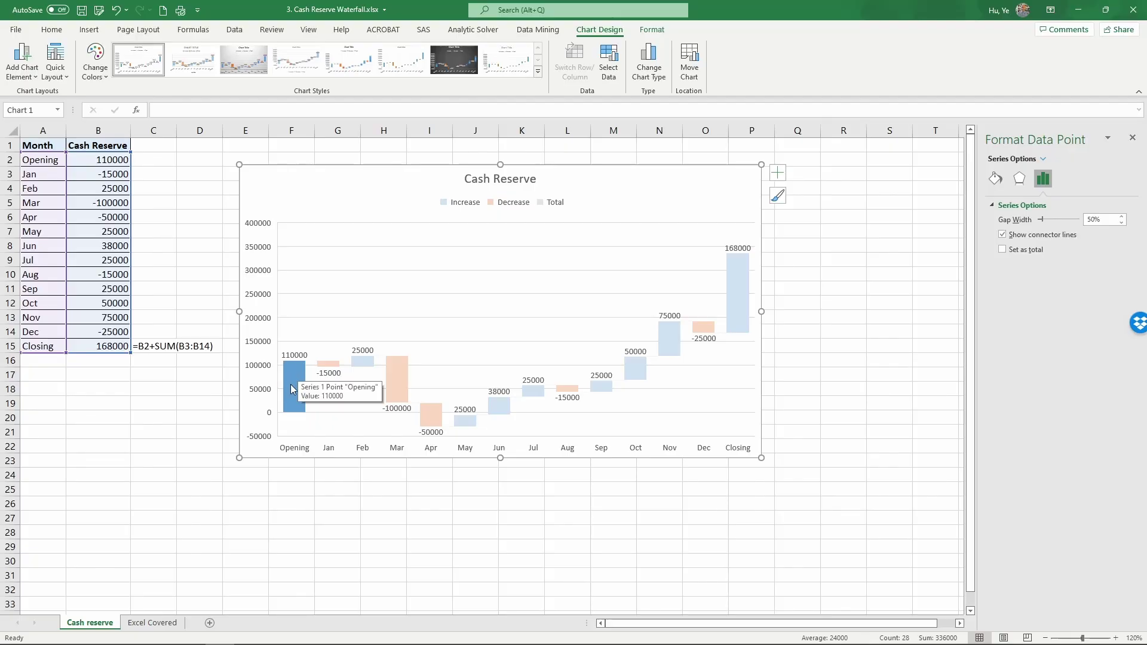
click(1004, 250)
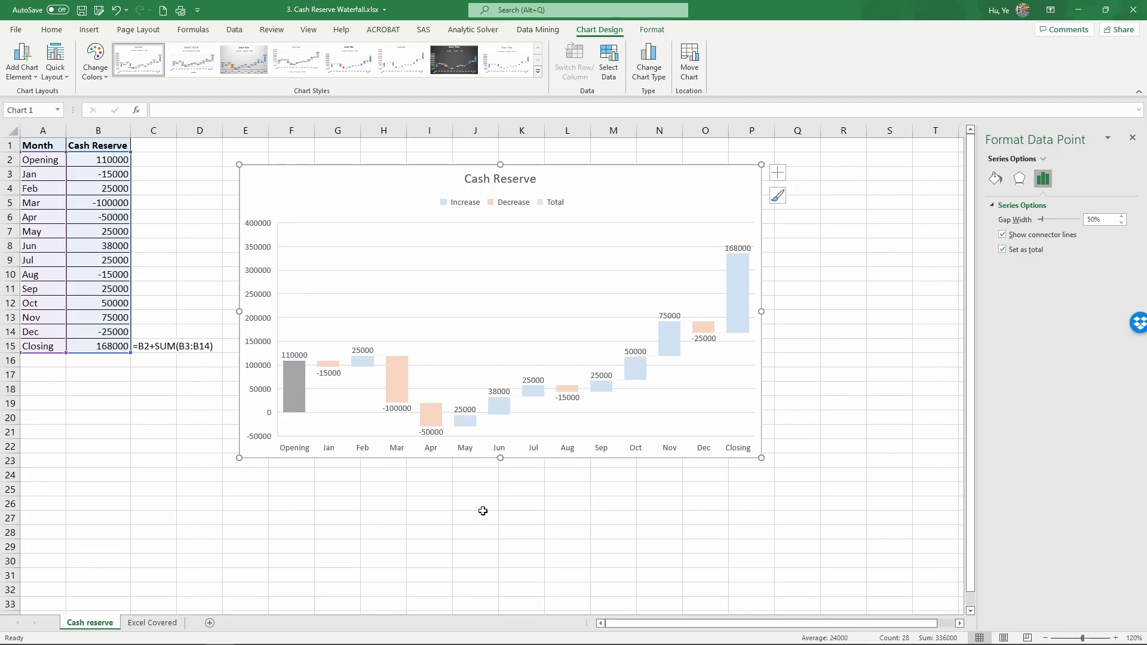
click(340, 193)
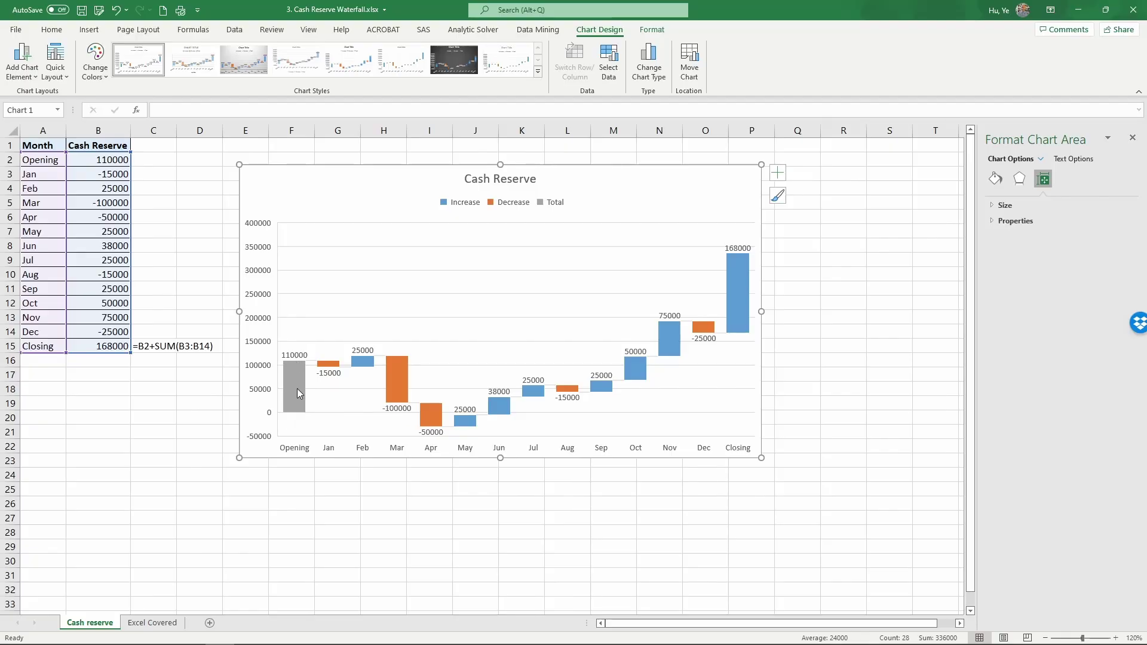
mouse_move(298, 364)
Step: Set the single Closing data point as a total, standing grey at 168000
click(740, 284)
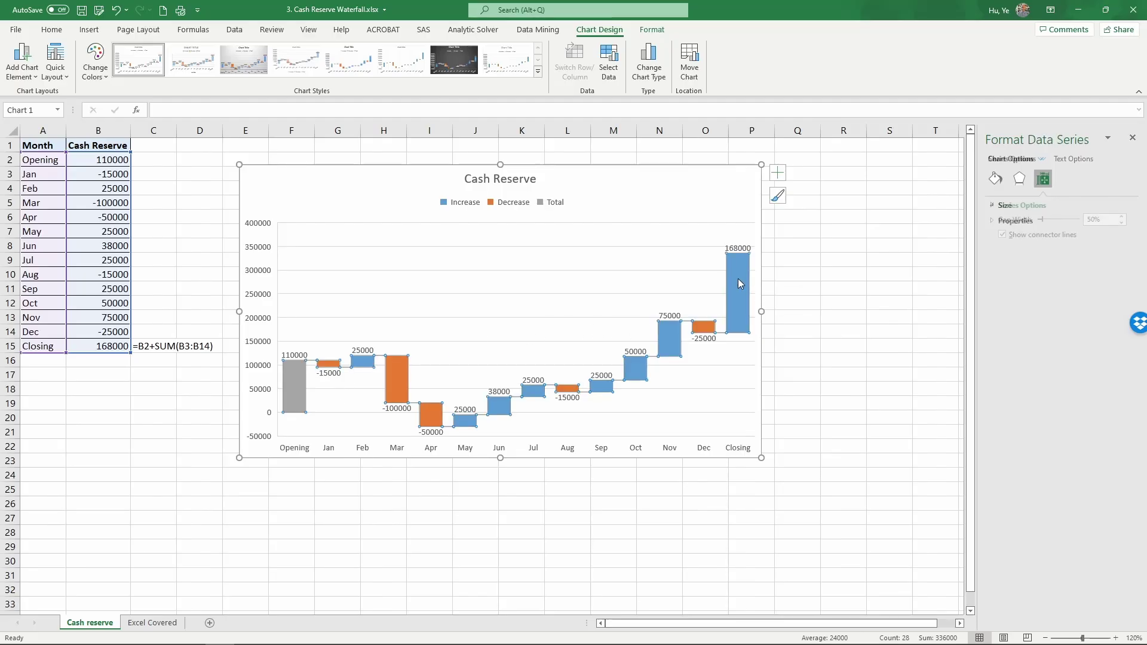
click(741, 285)
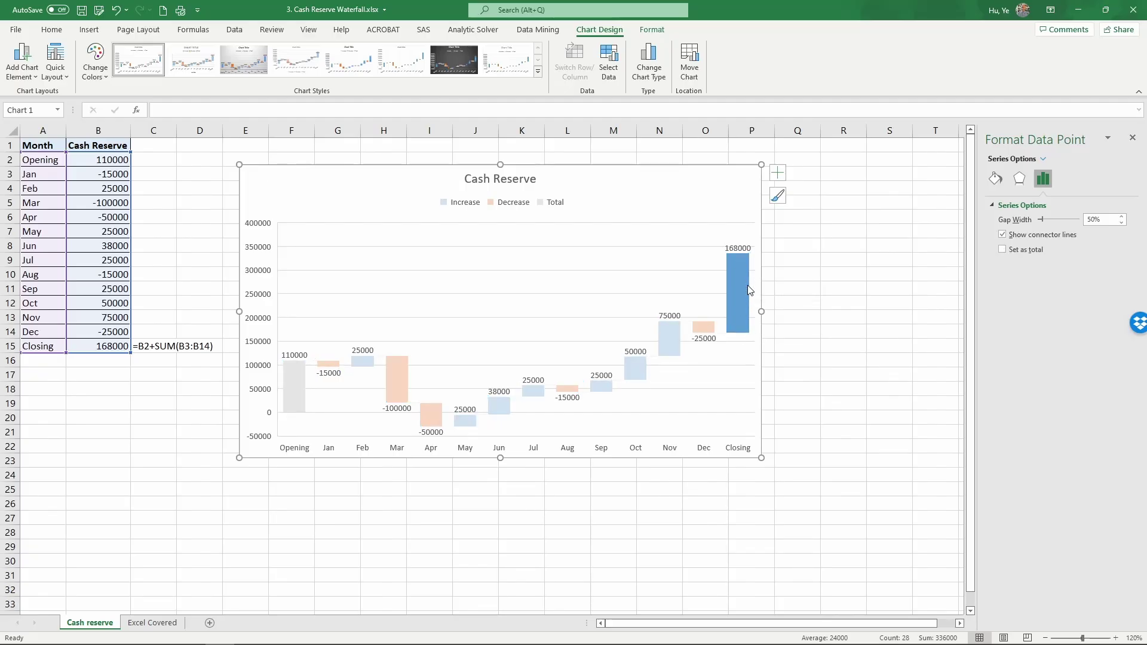
click(1003, 250)
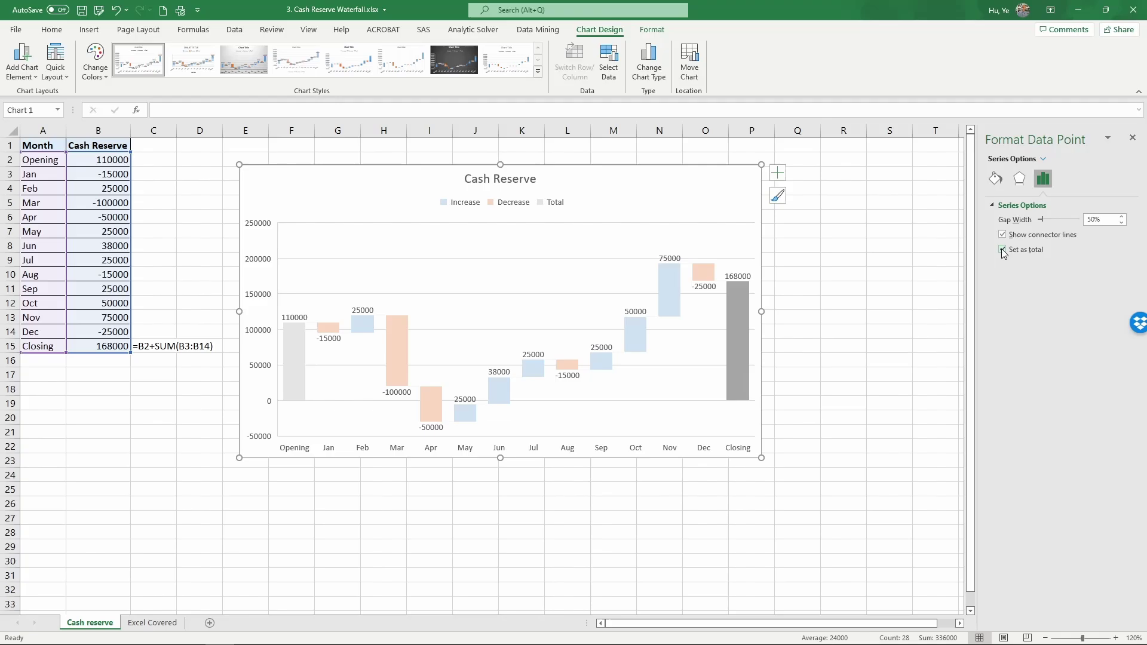
click(709, 195)
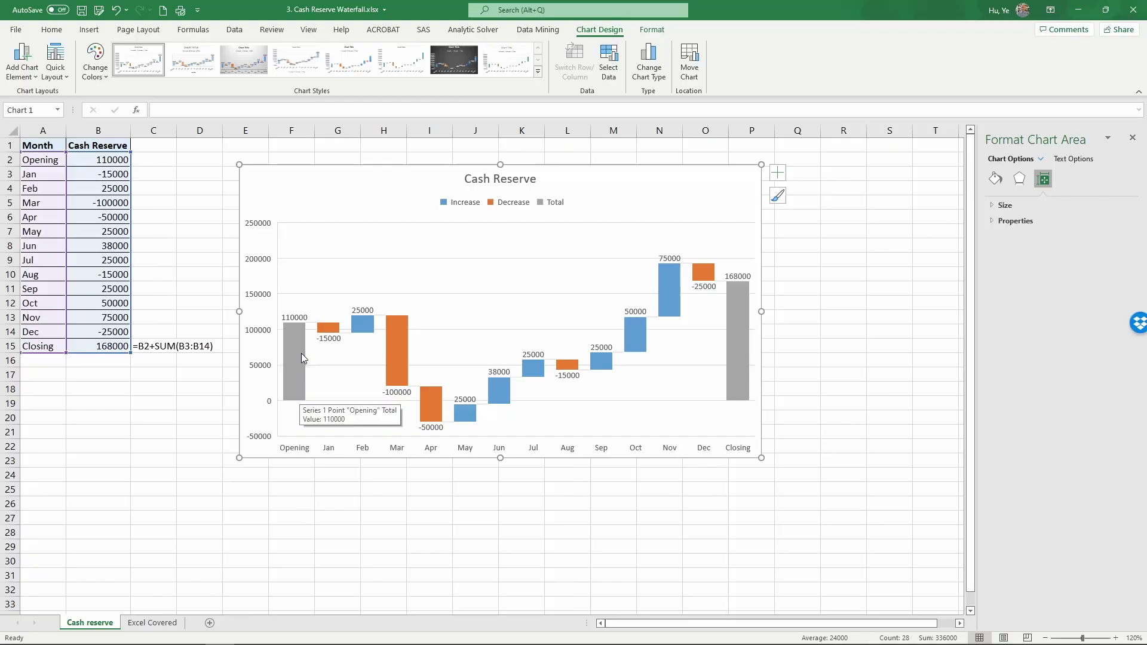
mouse_move(300, 395)
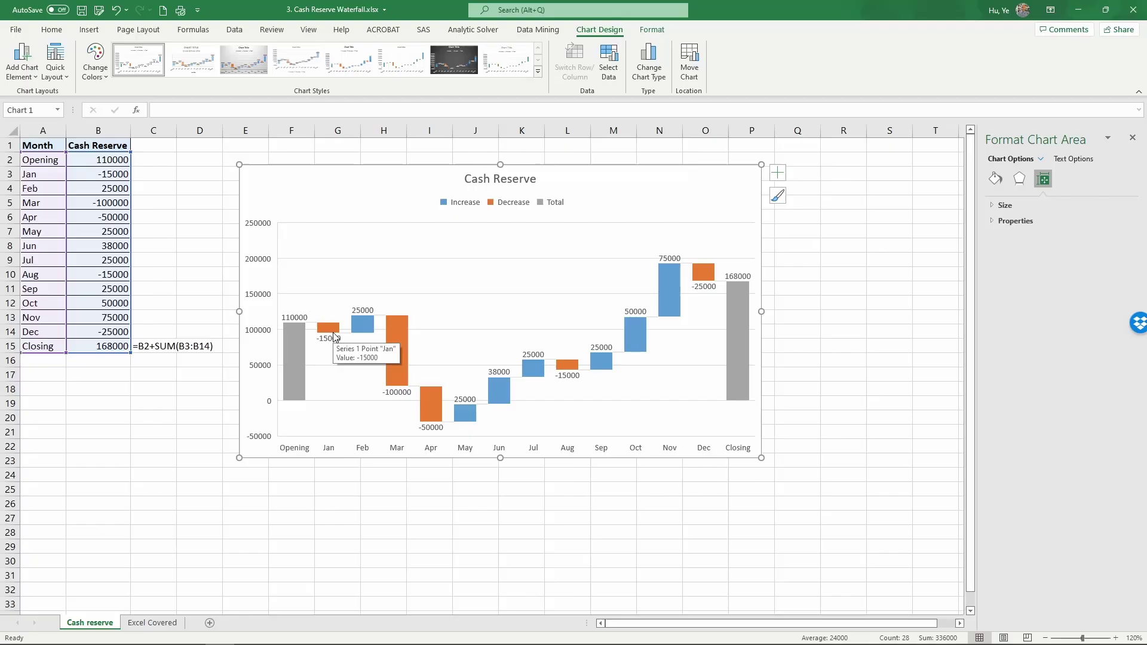
mouse_move(332, 335)
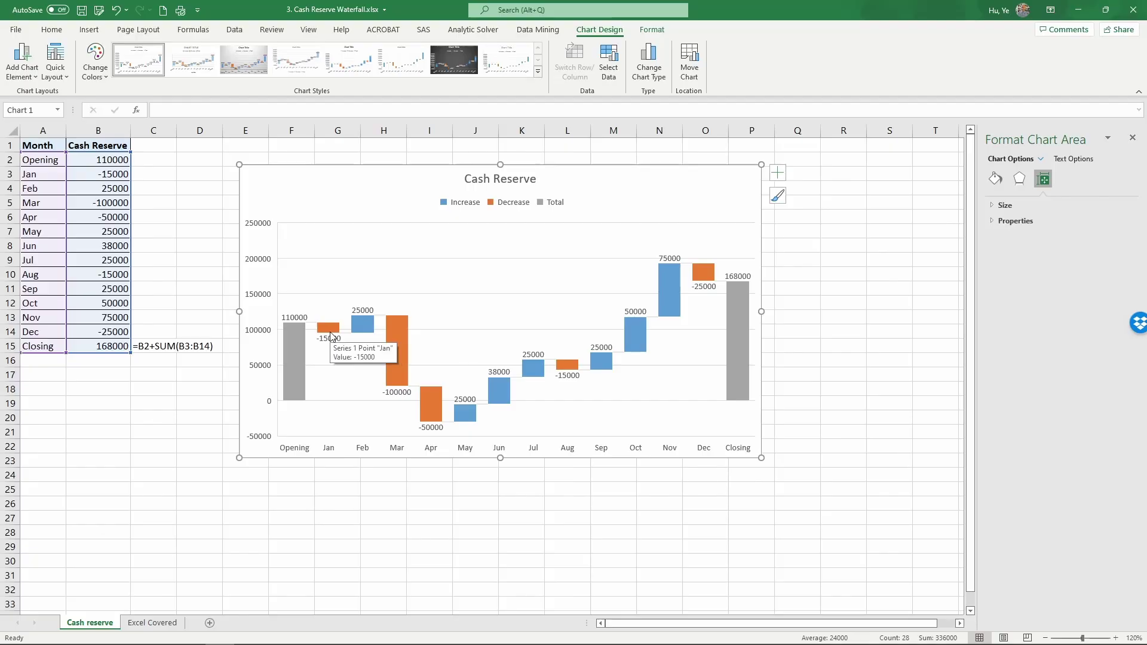
mouse_move(364, 312)
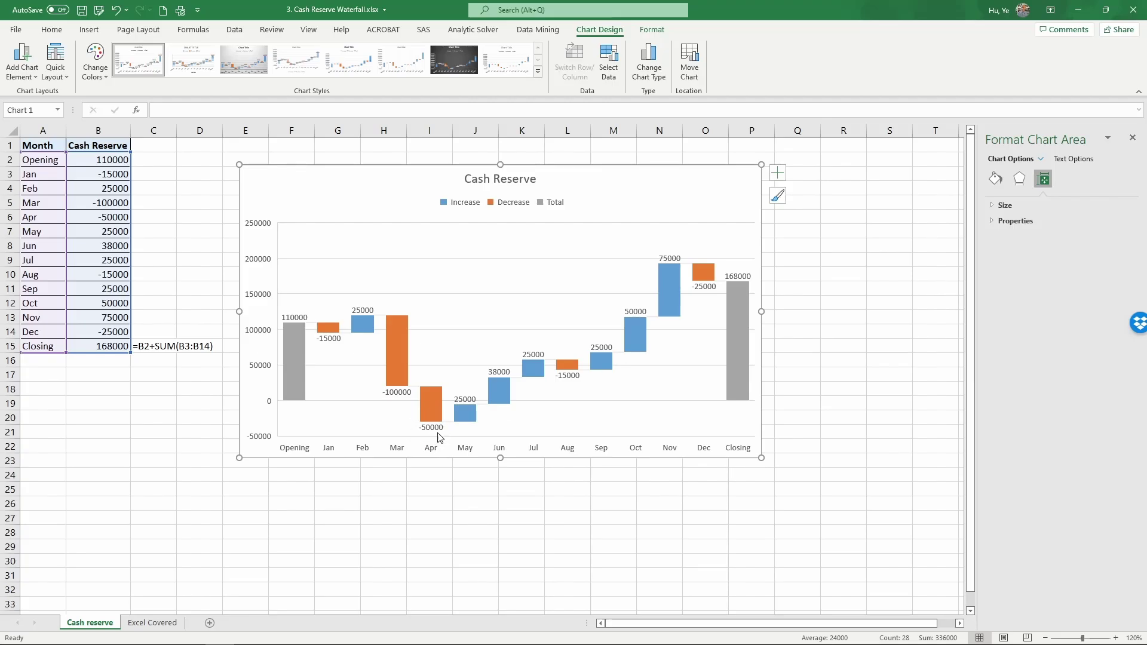
mouse_move(438, 442)
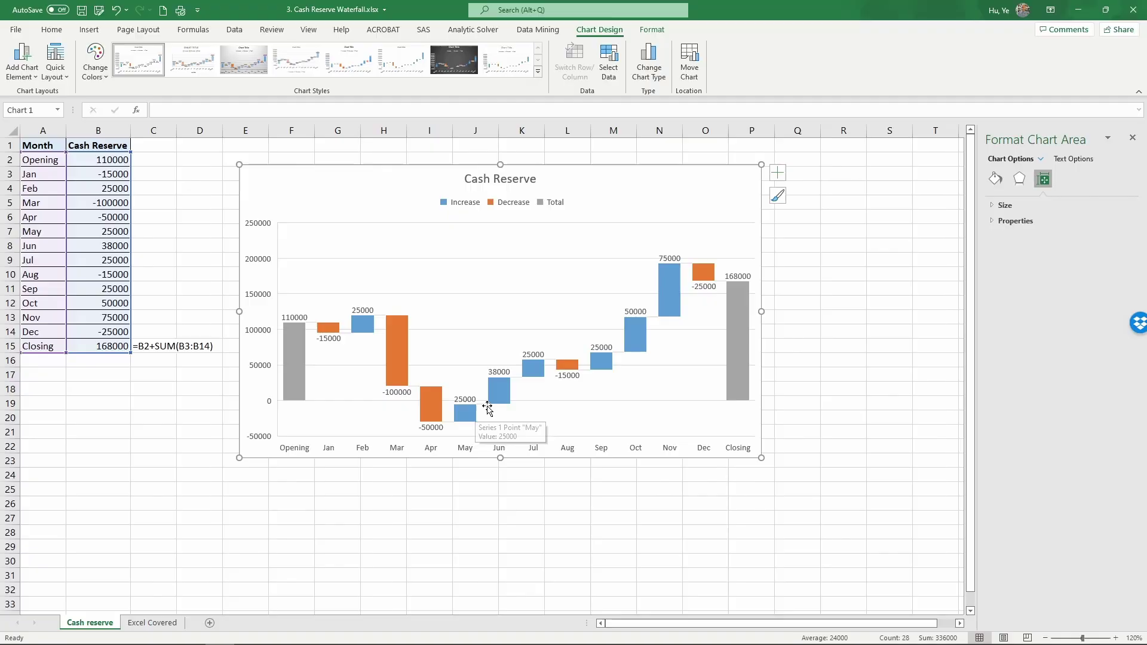
mouse_move(604, 362)
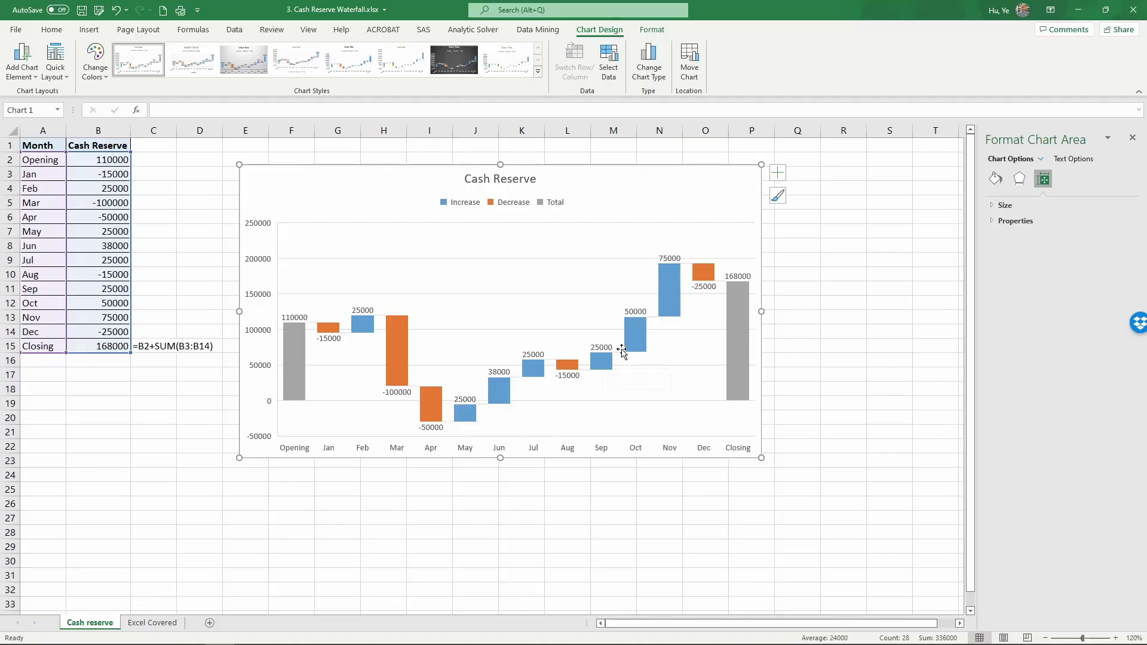
mouse_move(674, 263)
mouse_move(740, 291)
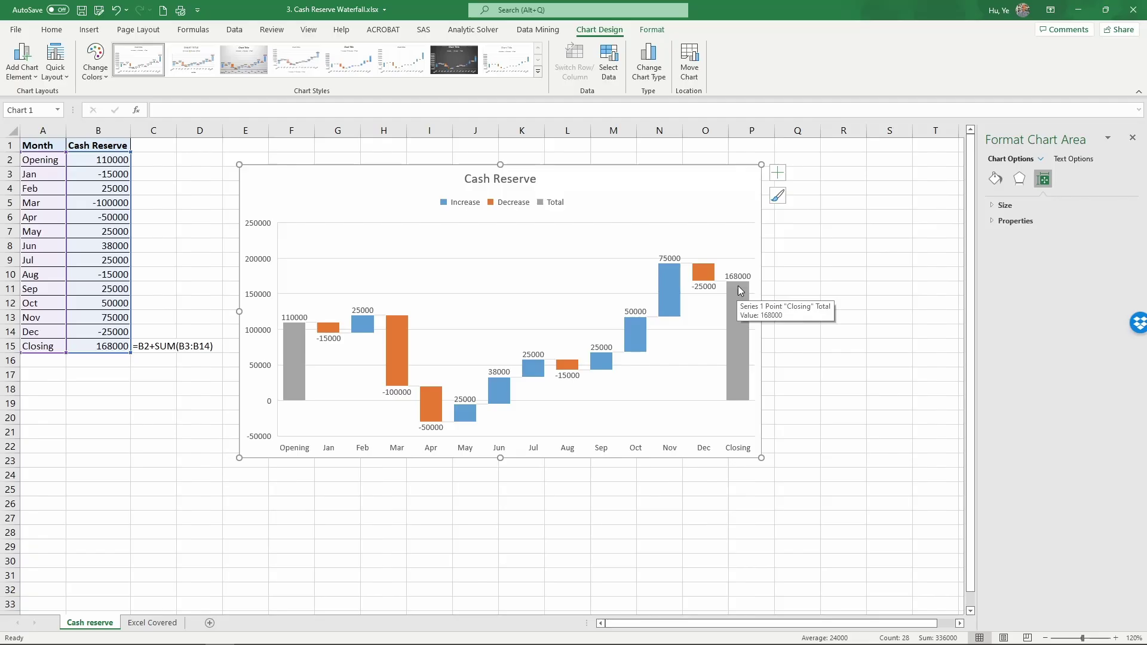